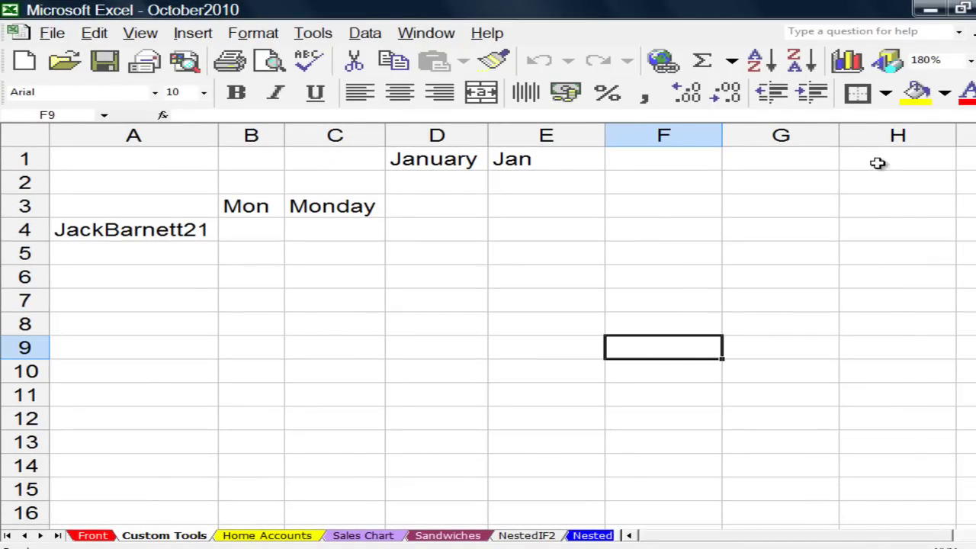
Zoom the sheet to 200%, then enter a custom 400% zoom.
click(969, 61)
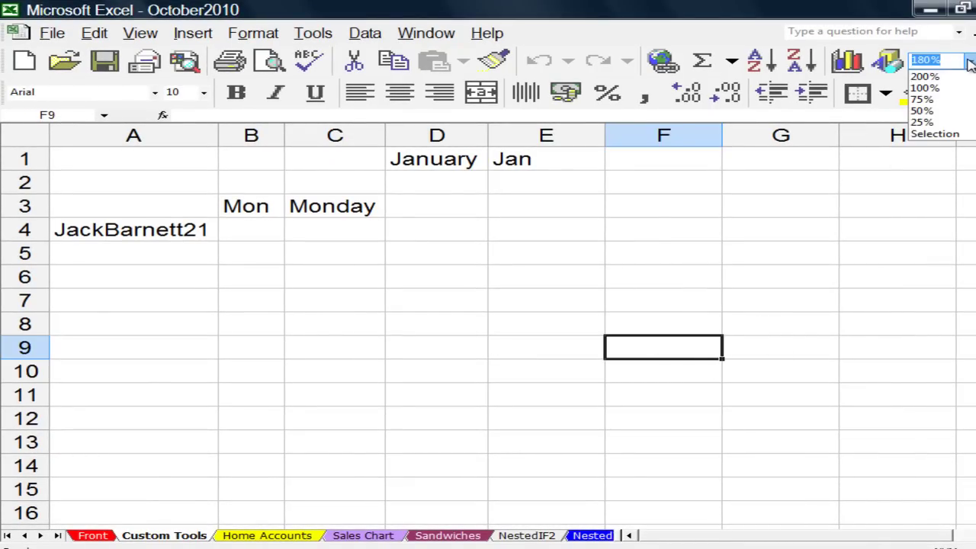
click(926, 77)
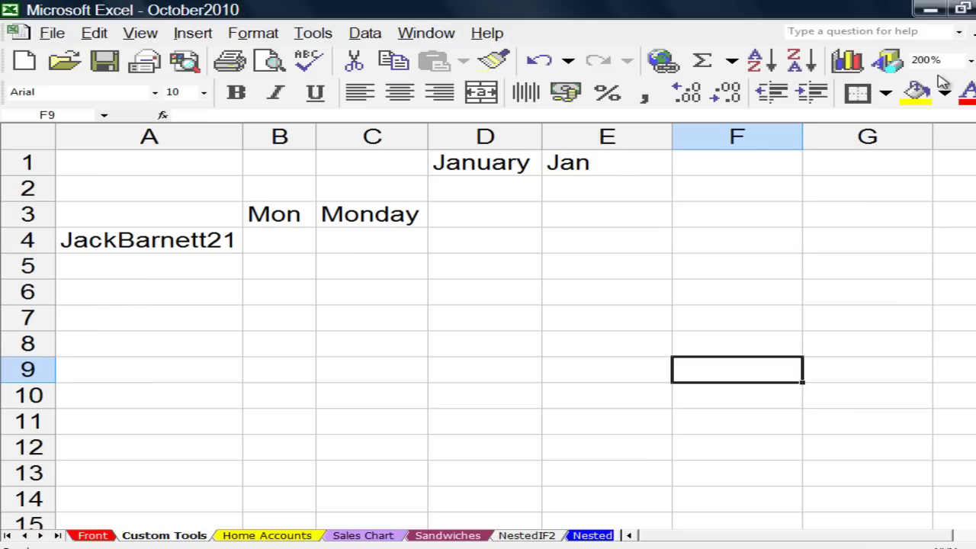
click(933, 61)
text(400)
key(Return)
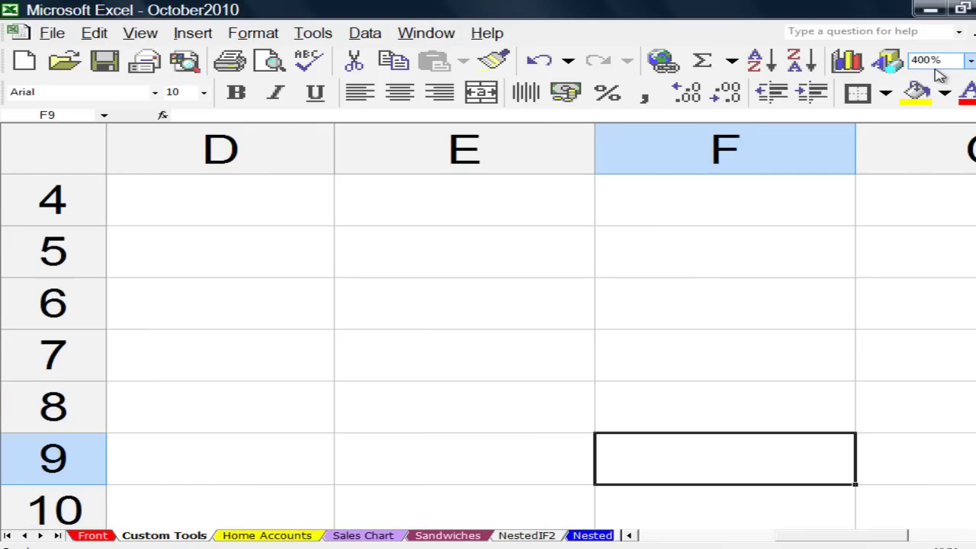
scroll(943, 324, down, 2)
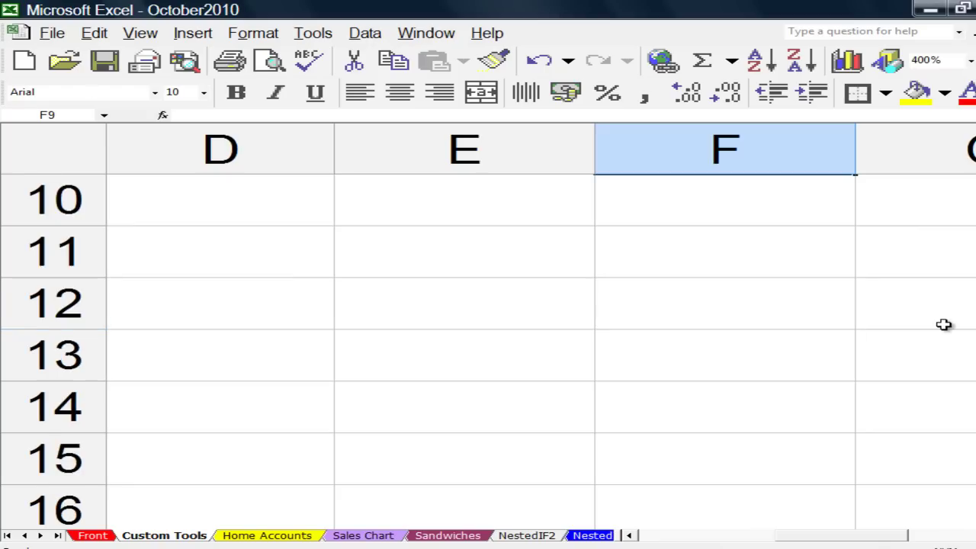
scroll(942, 324, up, 1)
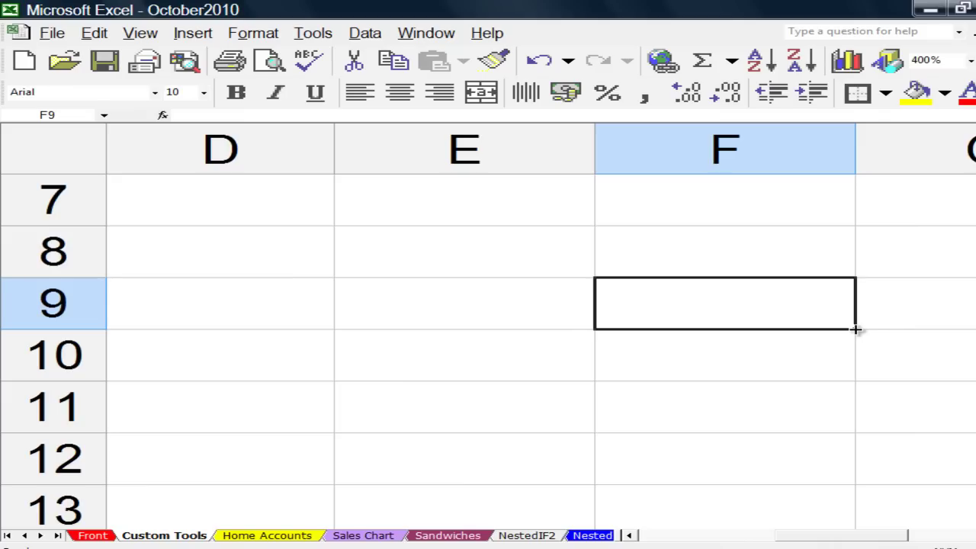
Demonstrate filling empty cells F9:F11, then return to A1 at 180% zoom.
drag(856, 329, 856, 412)
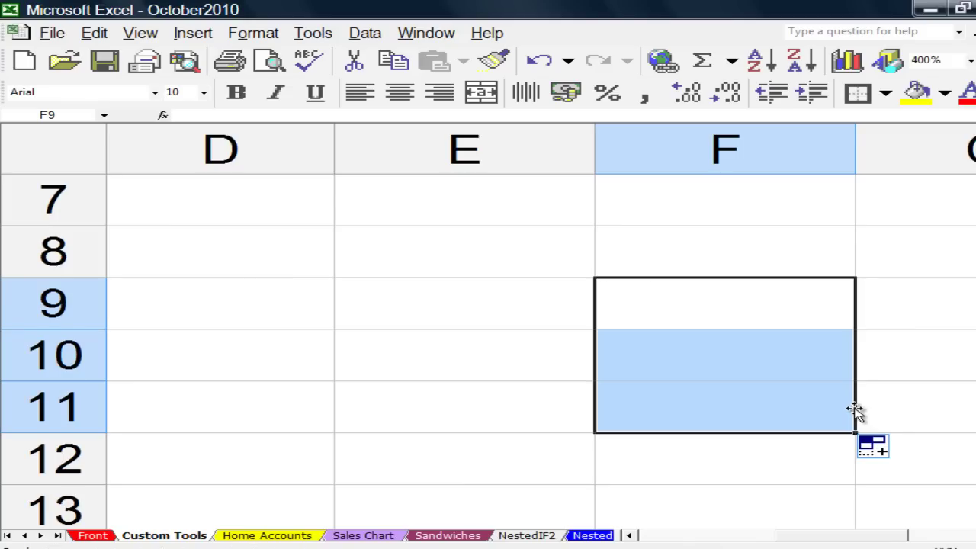
click(512, 301)
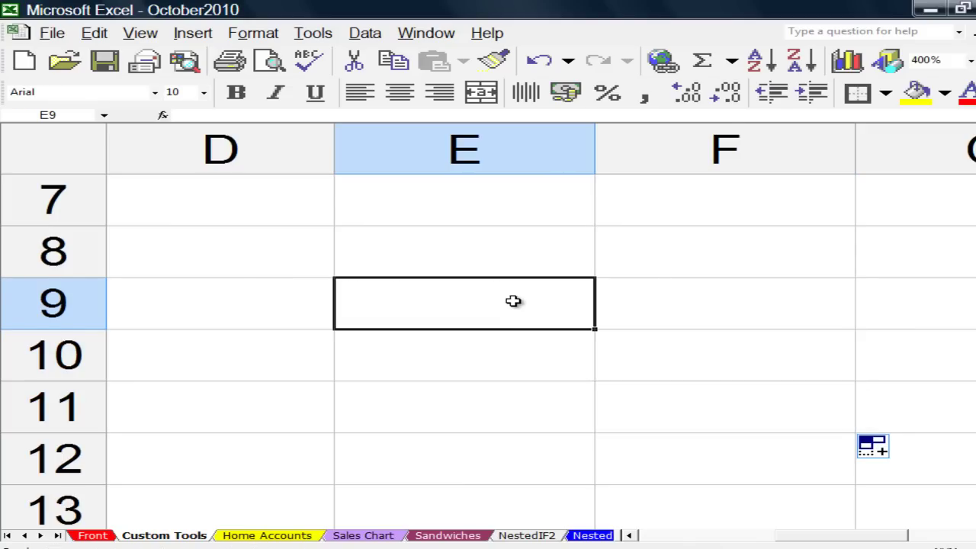
key(ctrl+Home)
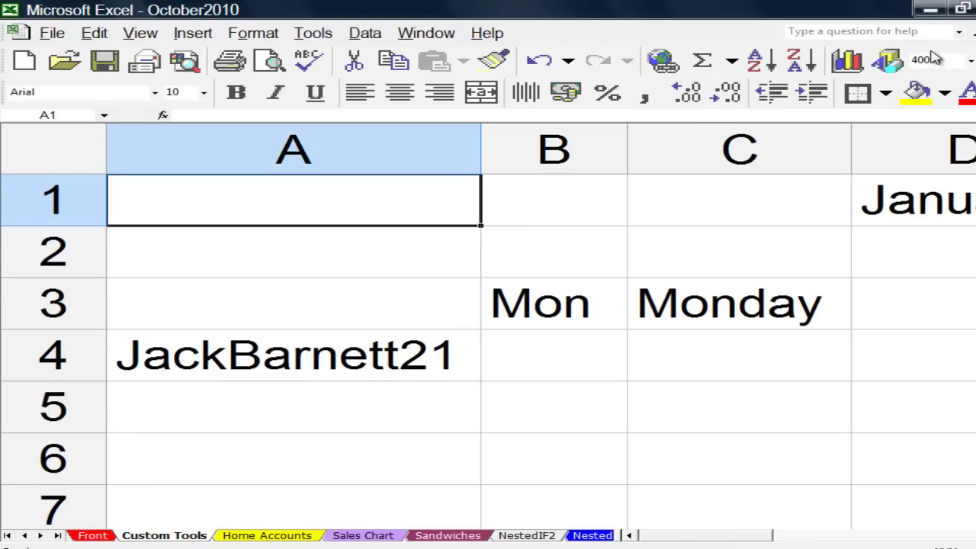
click(935, 60)
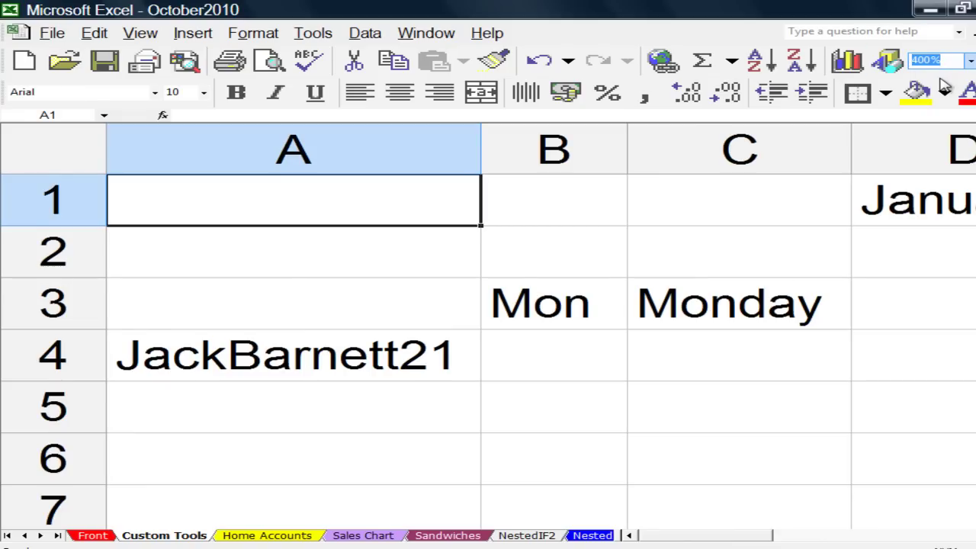
text(180)
key(Return)
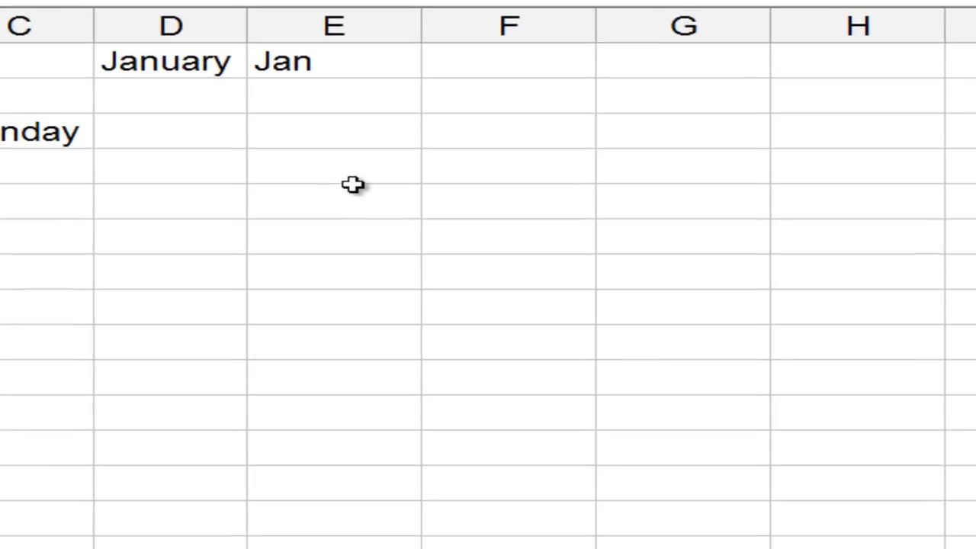
AutoFill January–December down D1:D12 and widen column D to fit September.
click(168, 62)
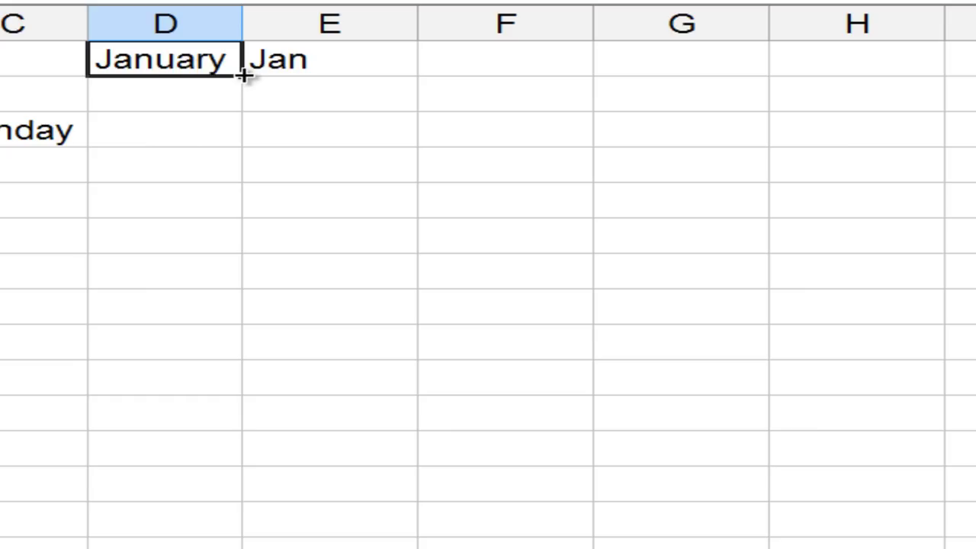
drag(244, 74, 231, 453)
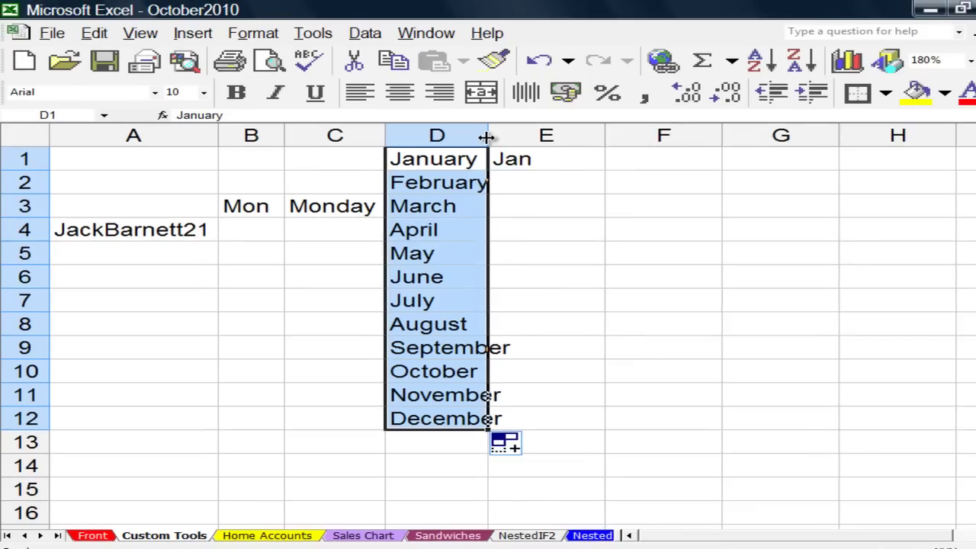
double_click(486, 137)
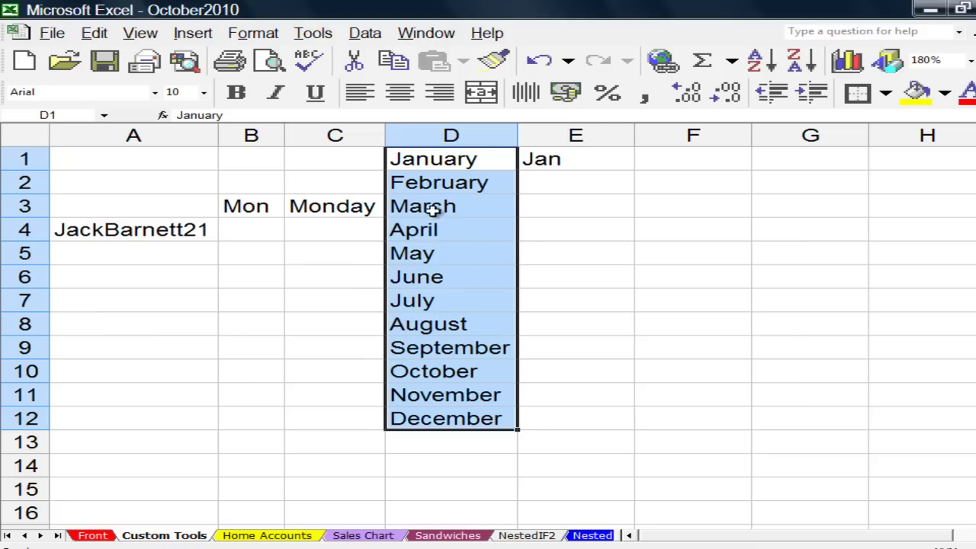
AutoFill Jan–Dec down E1:E12 and narrow column E around the abbreviations.
click(553, 162)
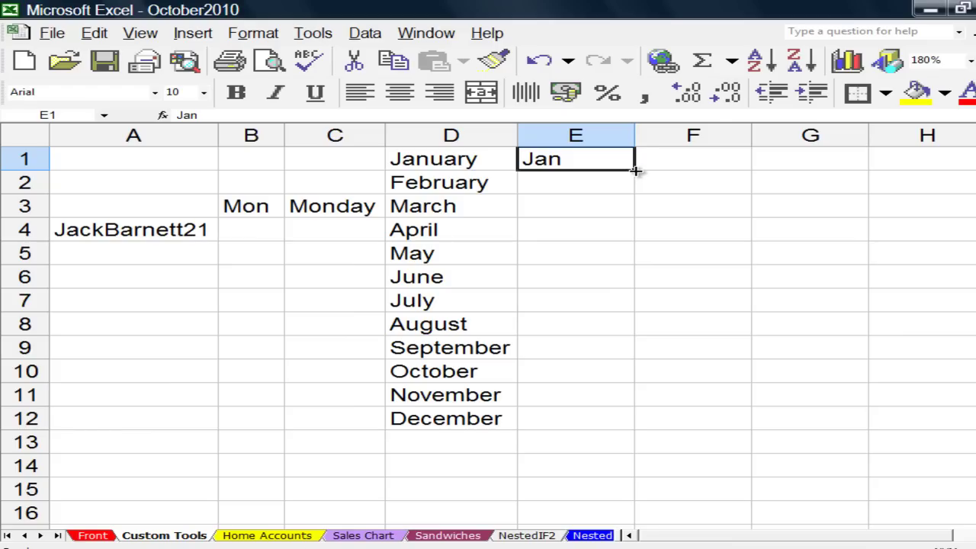
drag(635, 171, 615, 436)
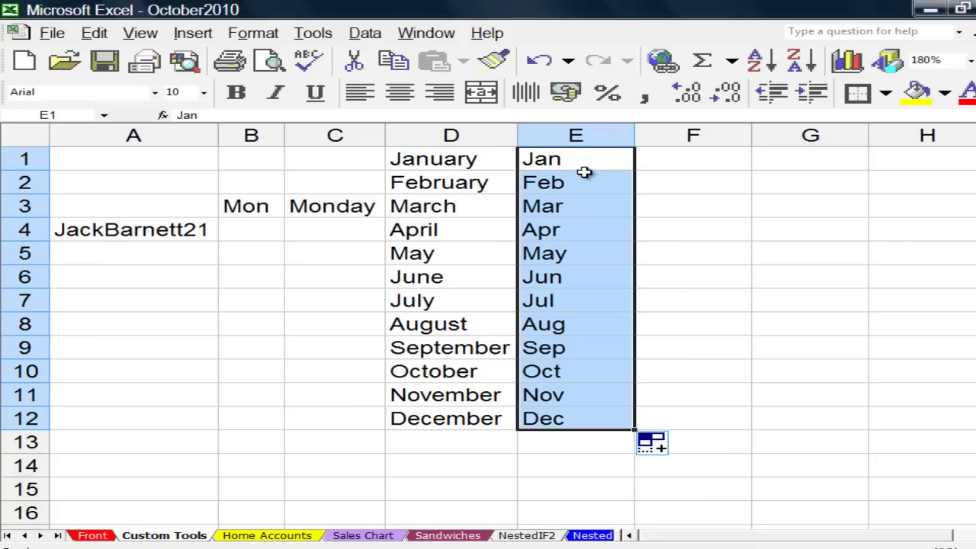
drag(633, 143, 577, 145)
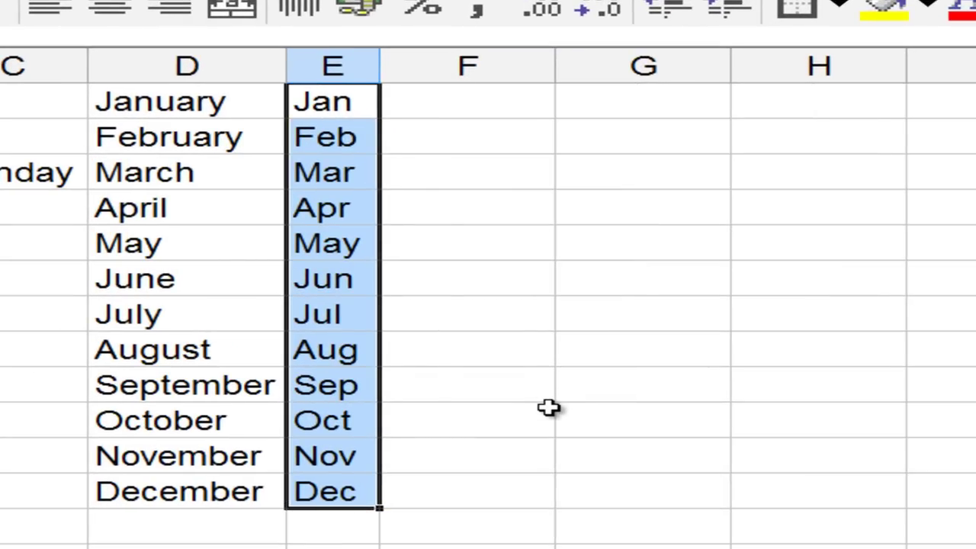
AutoFill Monday–Sunday down C3:C9 and widen column C to fit Wednesday.
click(549, 407)
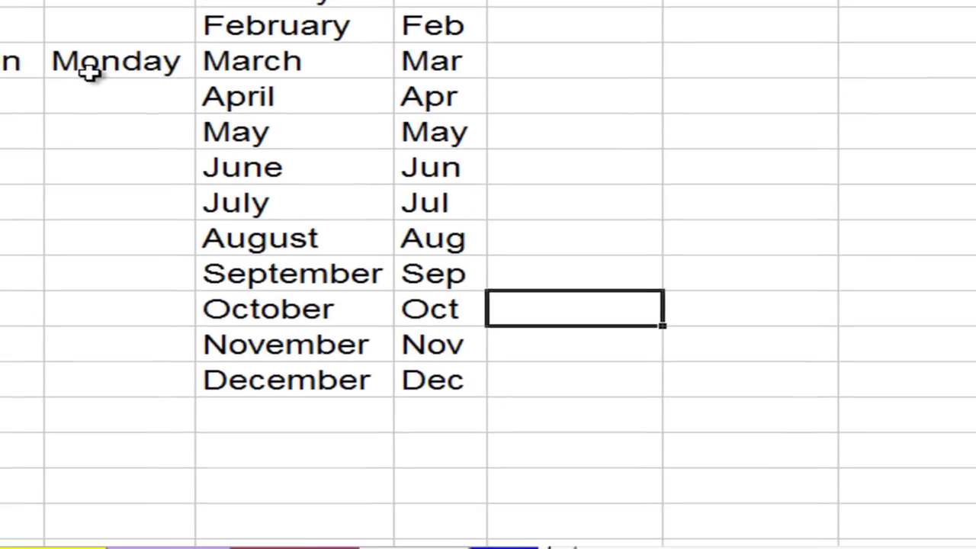
click(8, 173)
drag(200, 74, 184, 302)
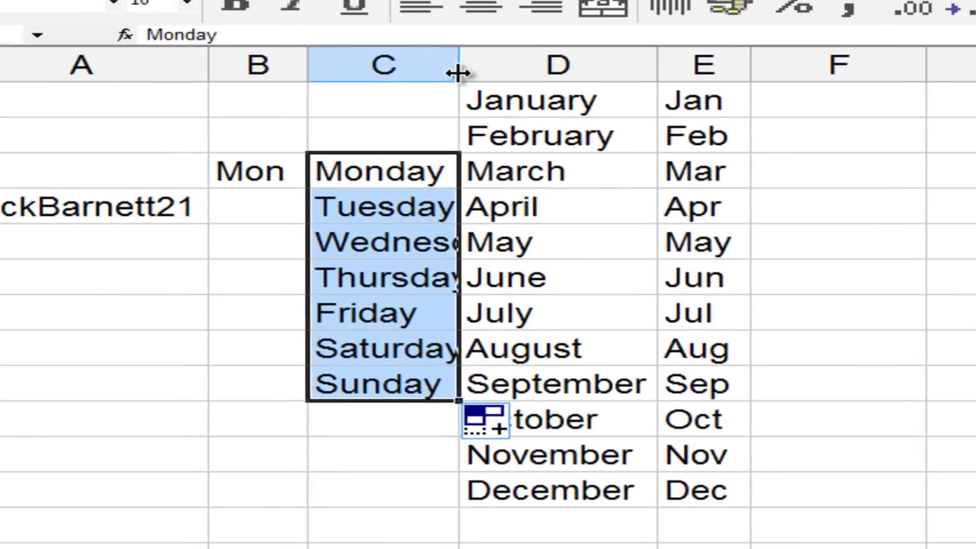
double_click(458, 72)
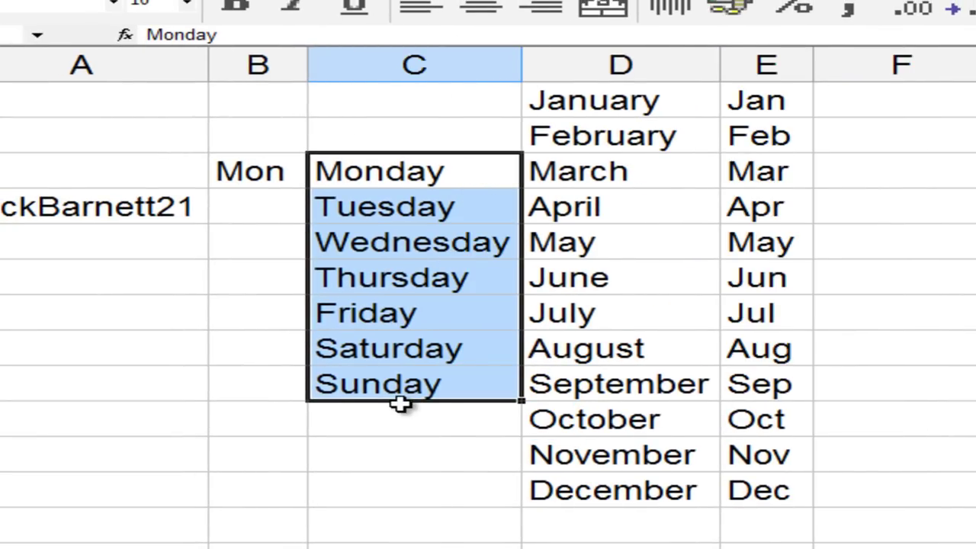
AutoFill Mon–Sun down B3:B9, then select the name entry in A4.
click(228, 170)
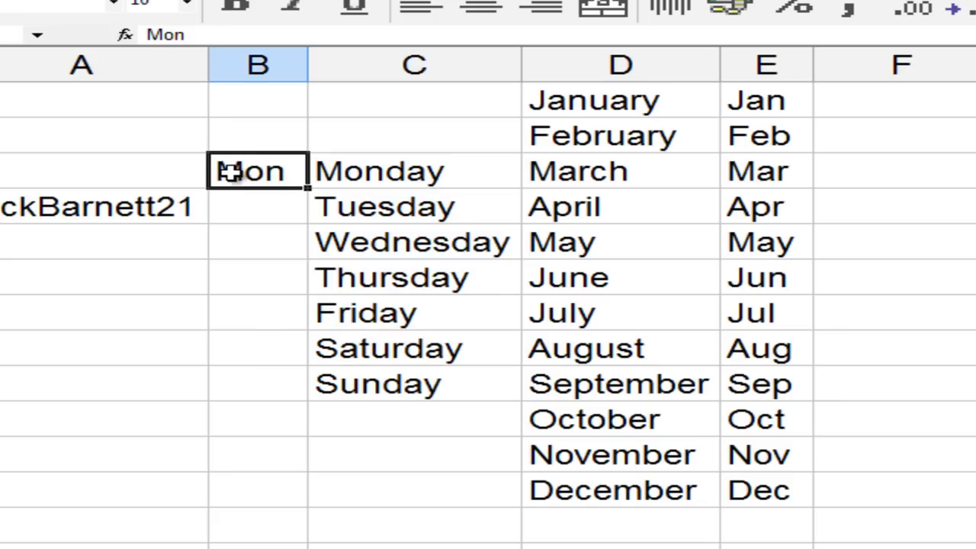
drag(310, 188, 307, 413)
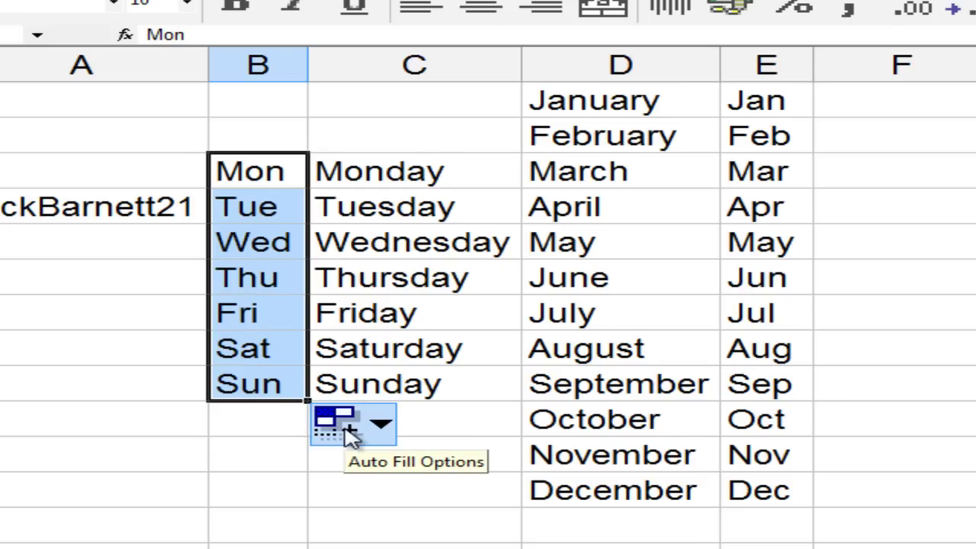
click(14, 209)
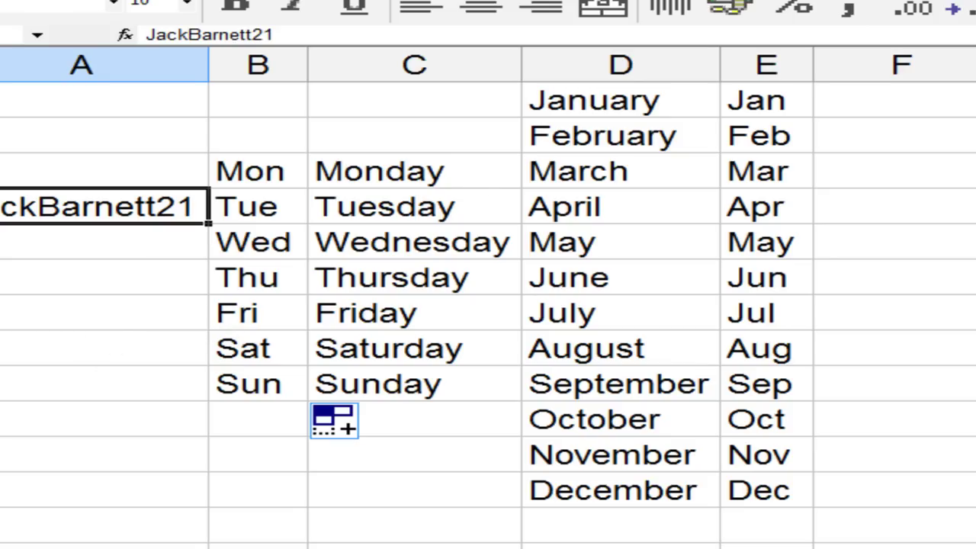
Open Tools > Options at the Custom Lists tab showing the weekday and month lists.
key(alt+t)
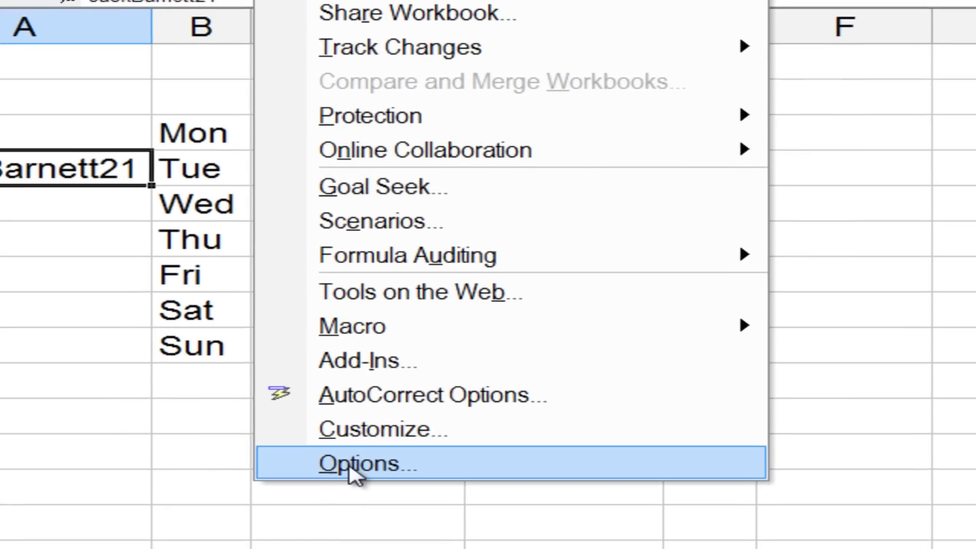
click(430, 501)
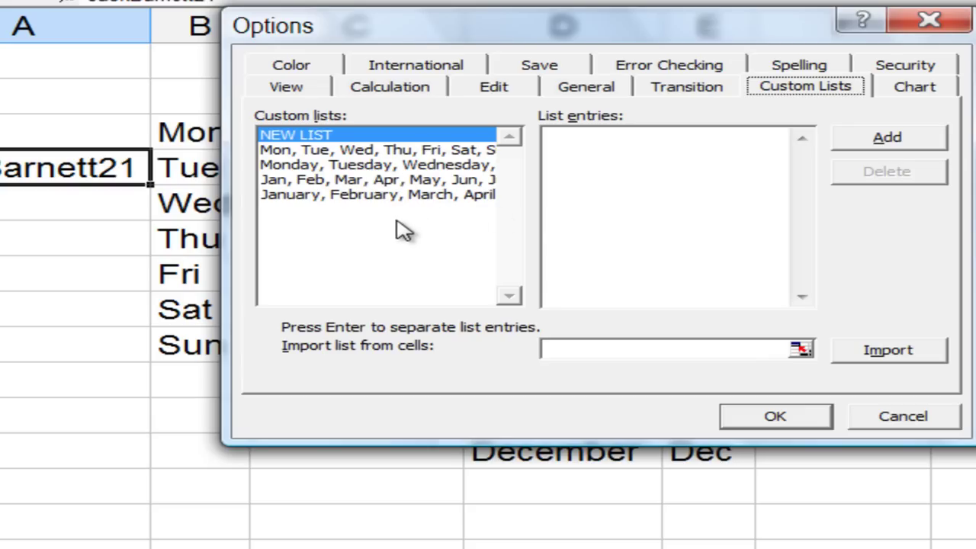
Add a custom list of three comma-separated name entries numbered 21, 22 and 23, and confirm.
click(554, 137)
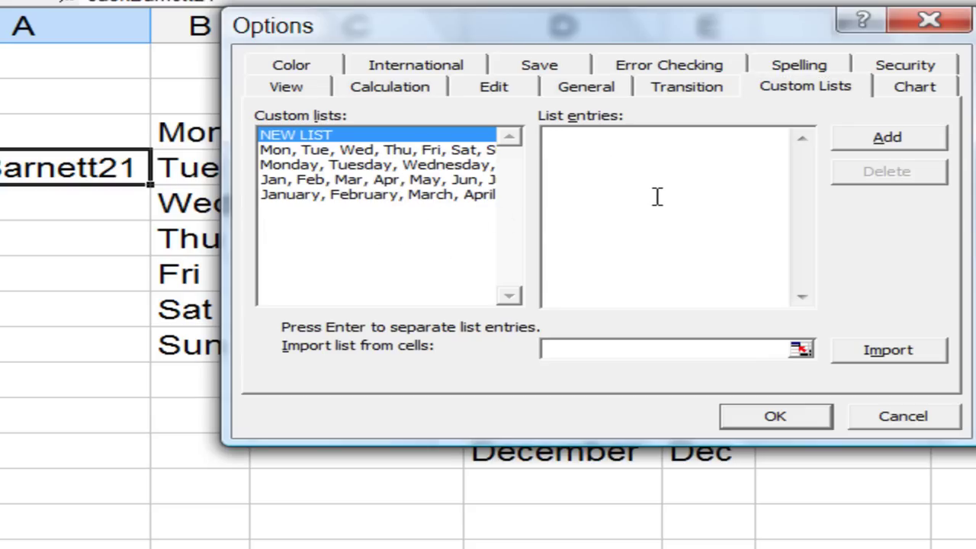
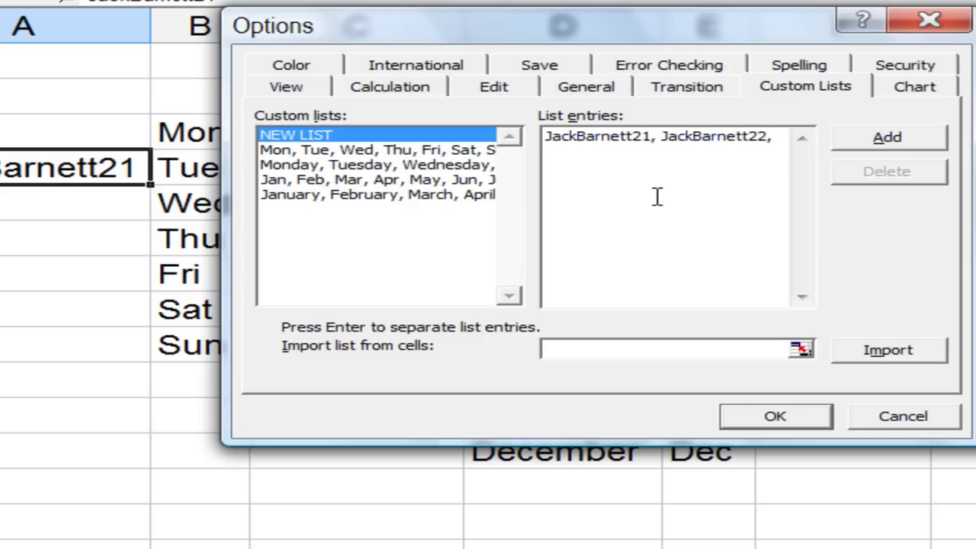
text( ackBarne)
key(BackSpace)
key(BackSpace)
key(BackSpace)
key(BackSpace)
key(BackSpace)
key(BackSpace)
key(BackSpace)
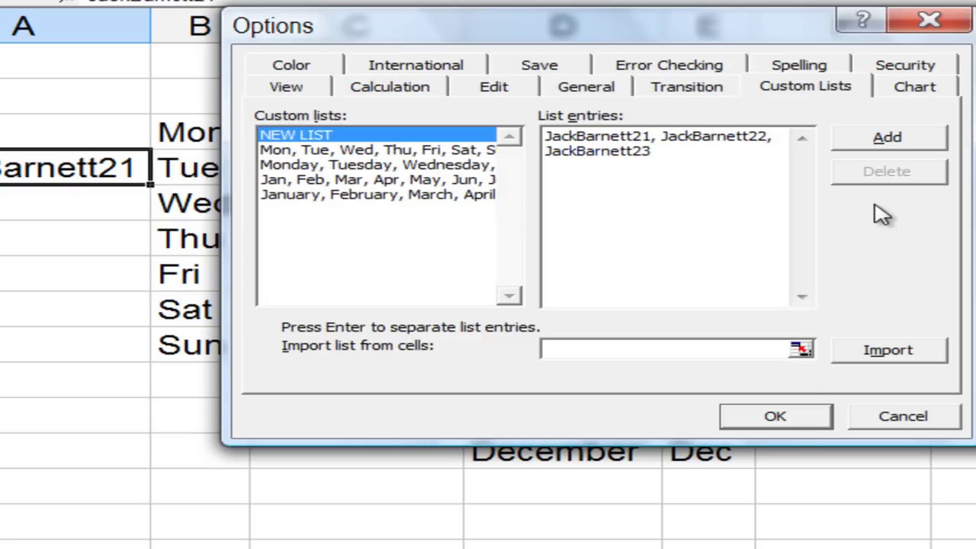
click(840, 143)
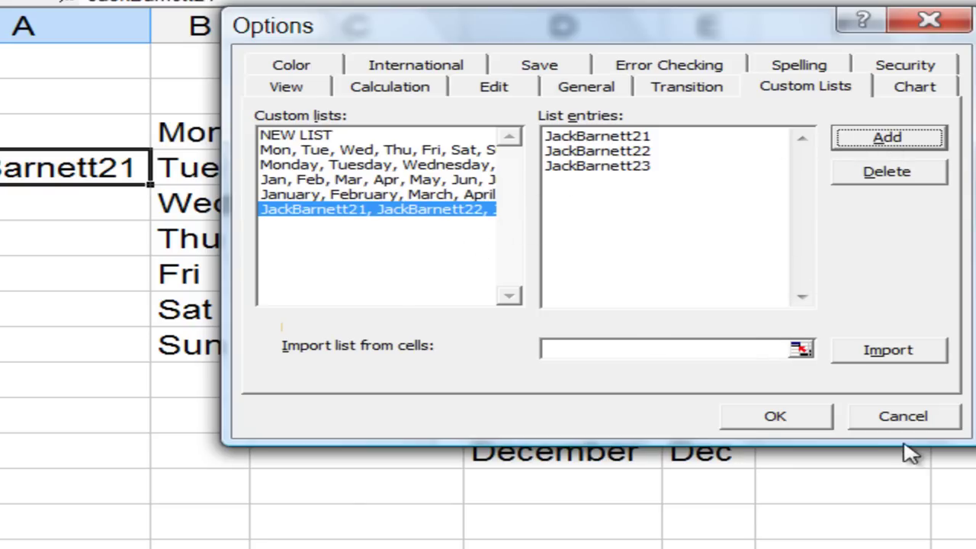
click(756, 420)
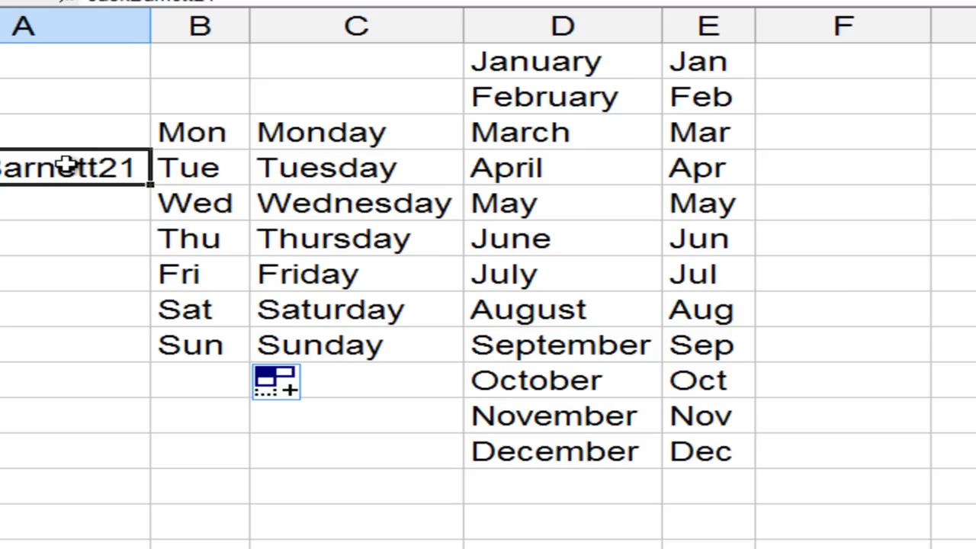
AutoFill A5:A6 with the next two name entries, then select each series' starting cell.
drag(149, 185, 152, 258)
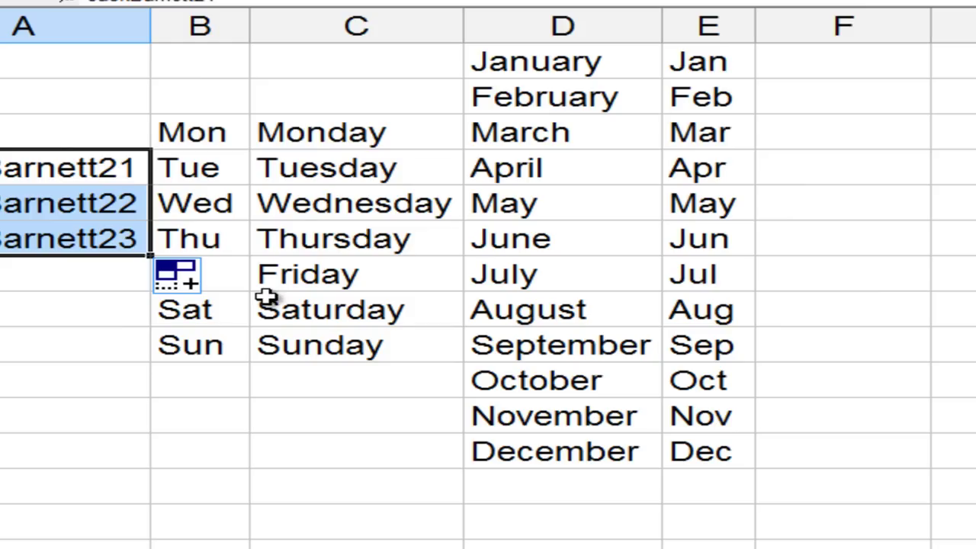
click(546, 56)
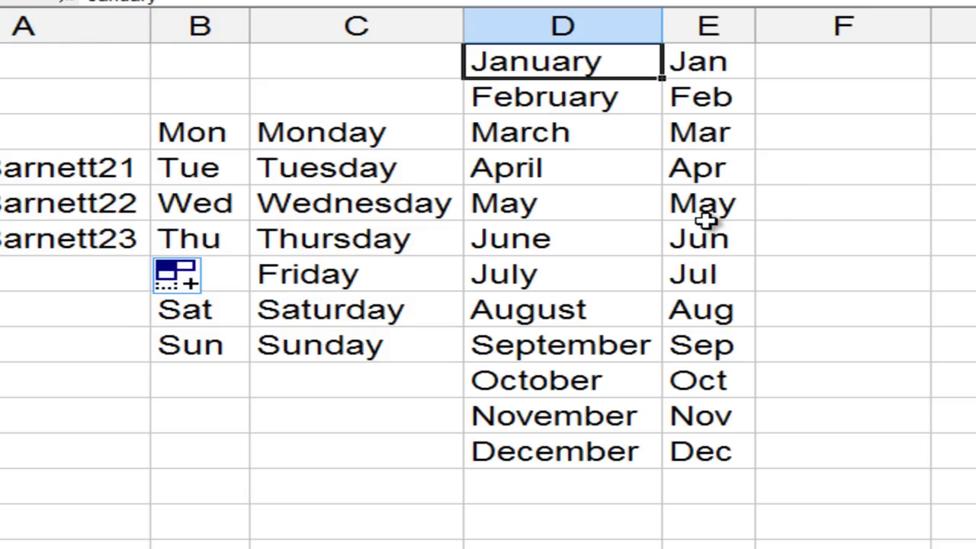
click(321, 133)
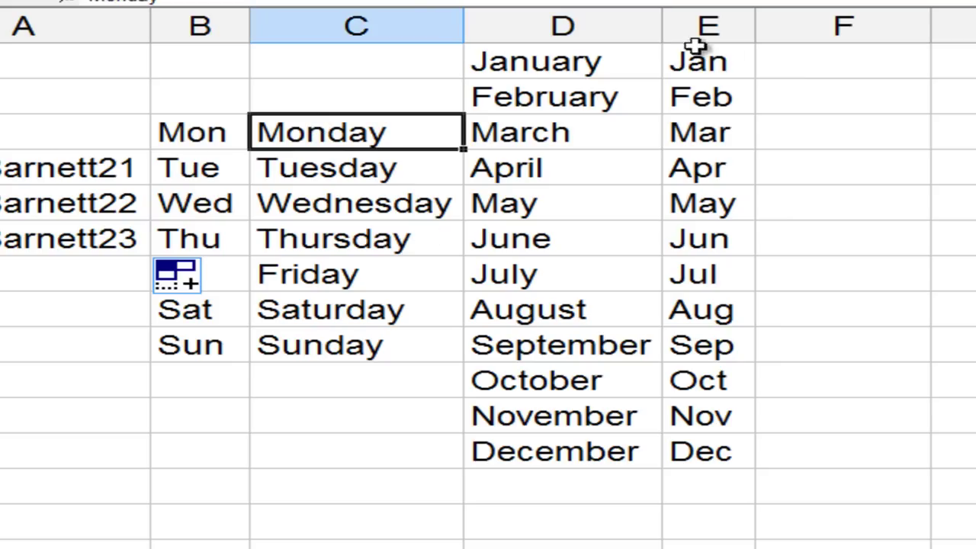
click(690, 74)
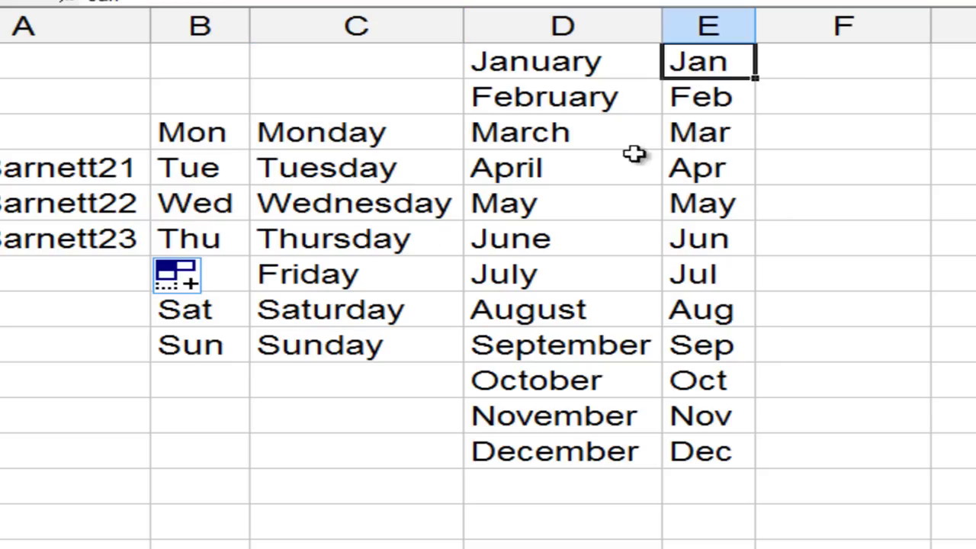
click(205, 133)
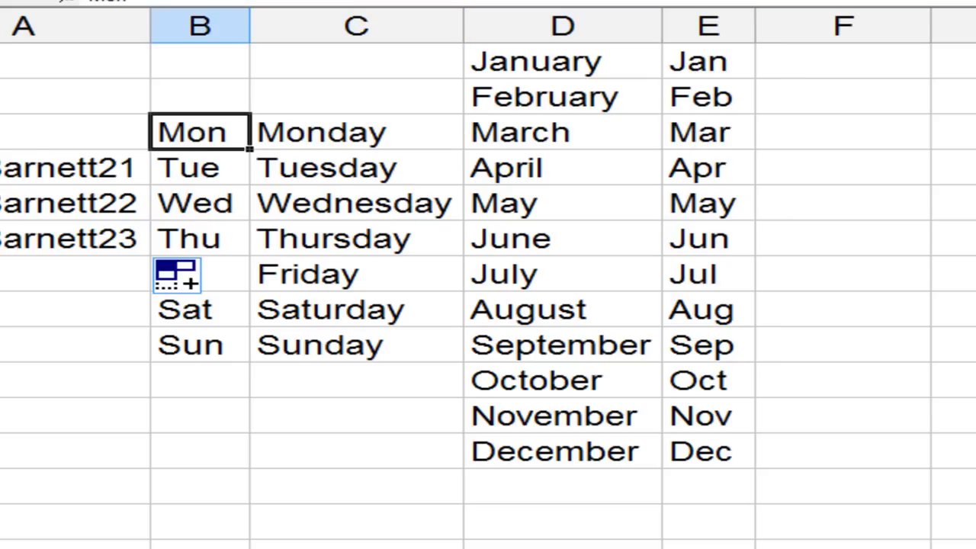
click(25, 159)
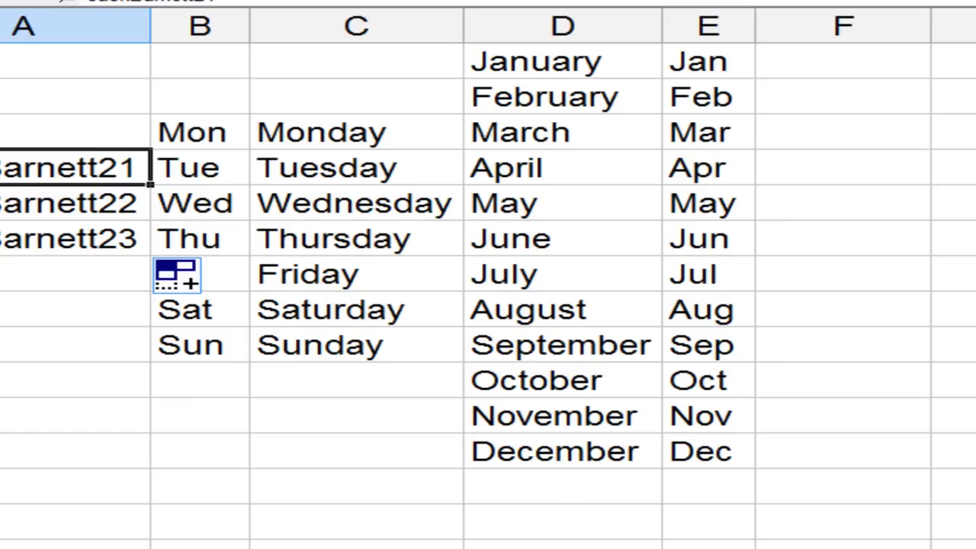
Restore the Camtasia Studio editor from the taskbar.
click(431, 536)
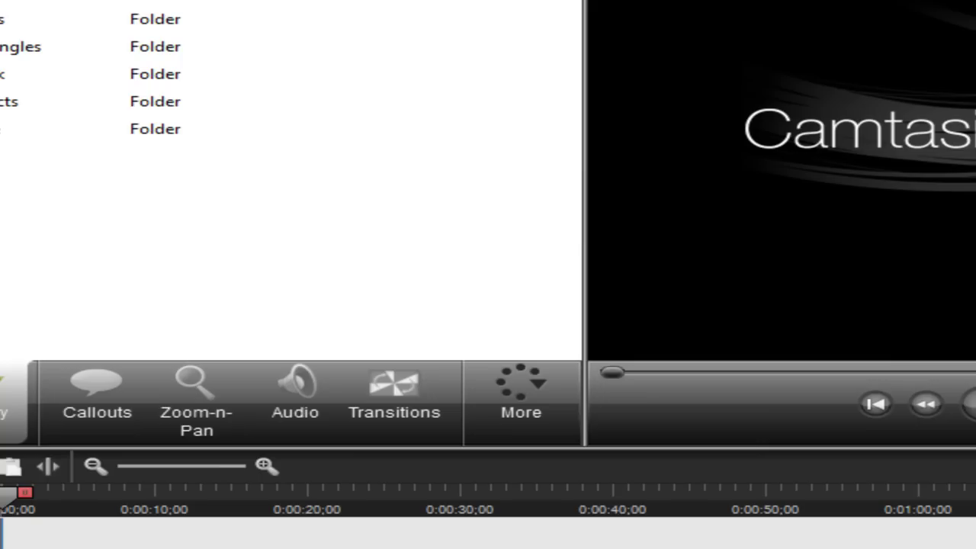